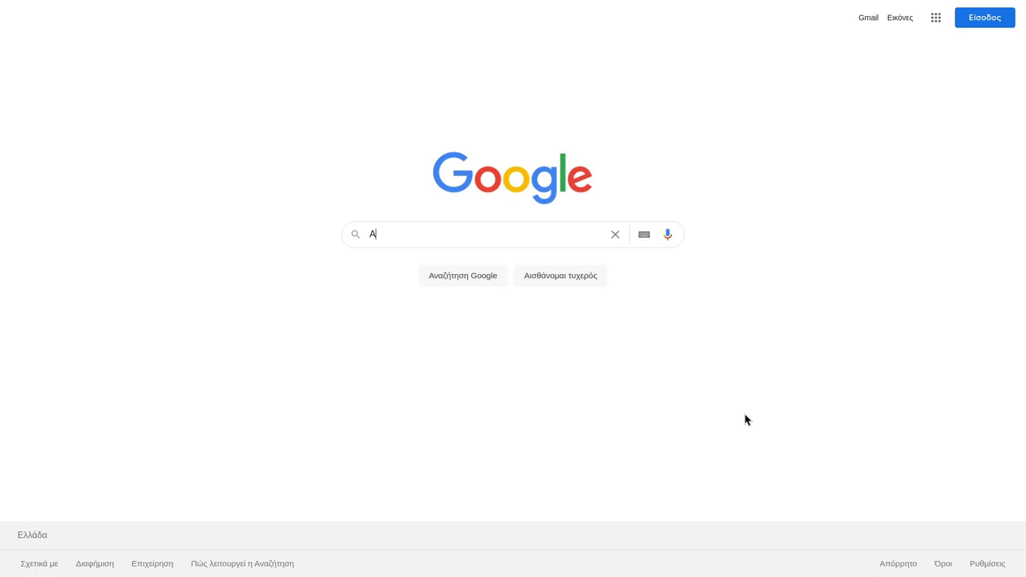
# Step: Search Google for "arch linux download"
pyautogui.write('h Linux ')
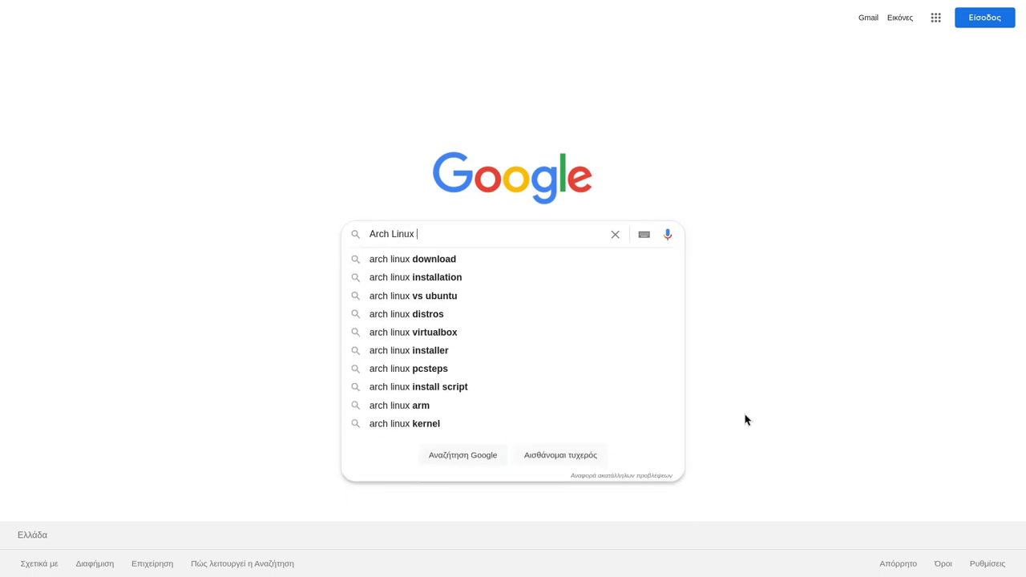
pyautogui.write('Download')
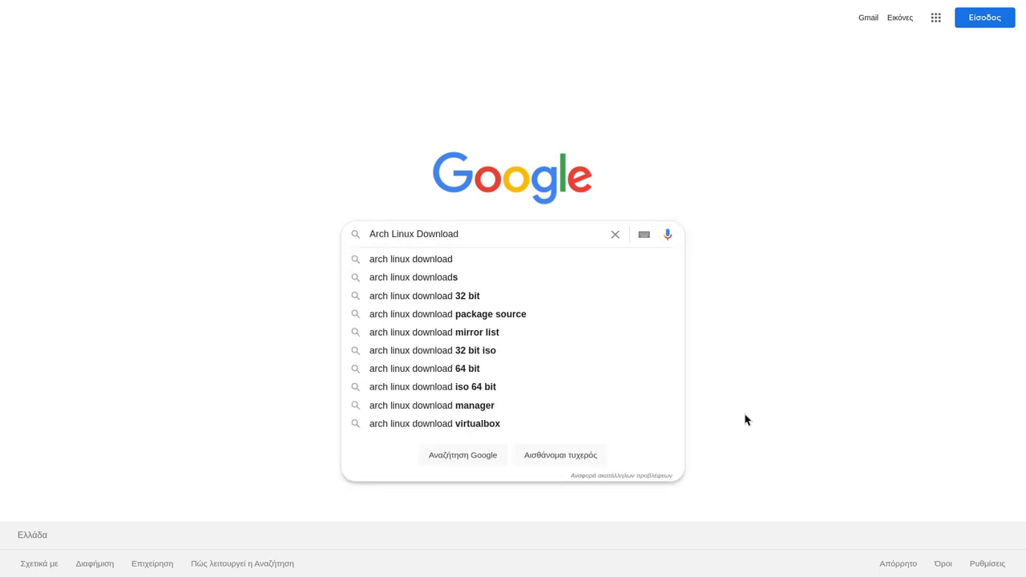
pyautogui.press('Down')
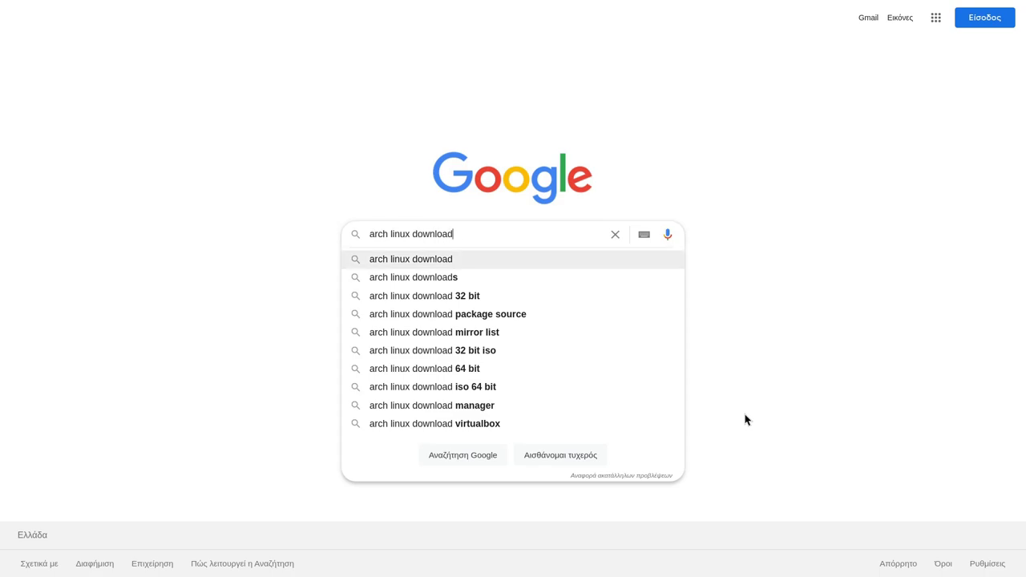
pyautogui.press('Return')
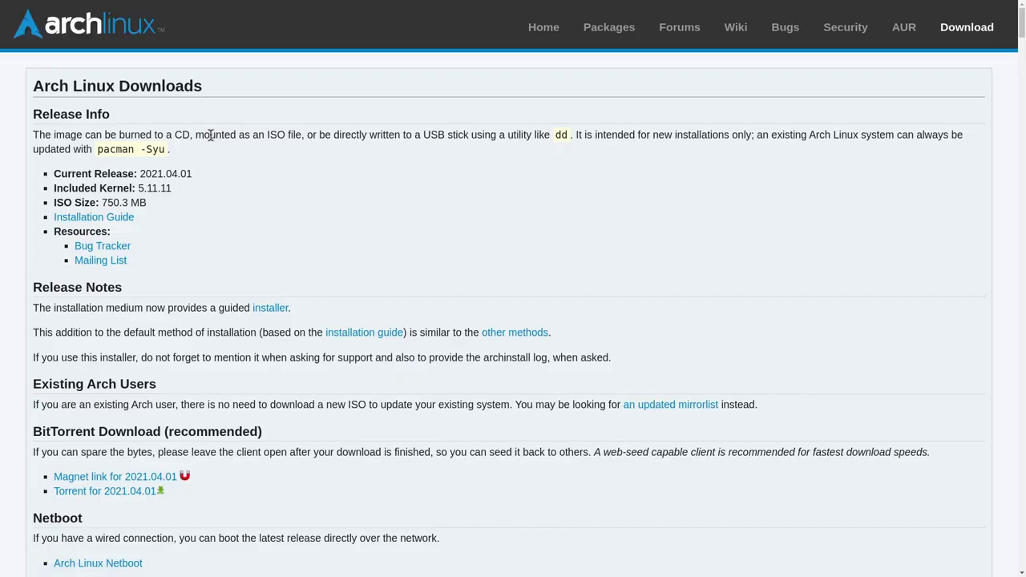
# Step: Examine the current release and guided installer note on the Arch Linux download page, and the archinstall README's guided installer requirements
pyautogui.tripleClick(177, 174)
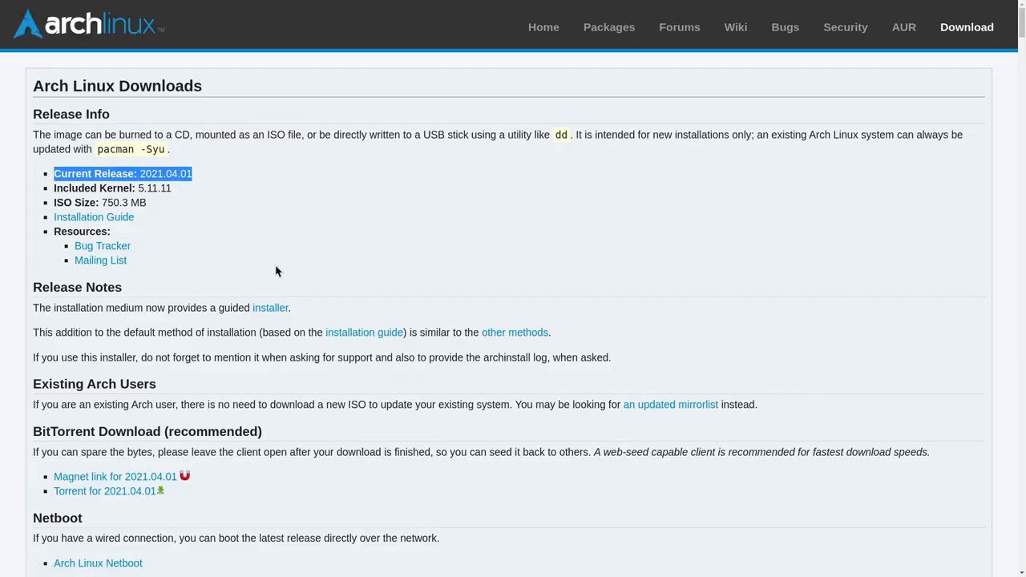
pyautogui.tripleClick(225, 308)
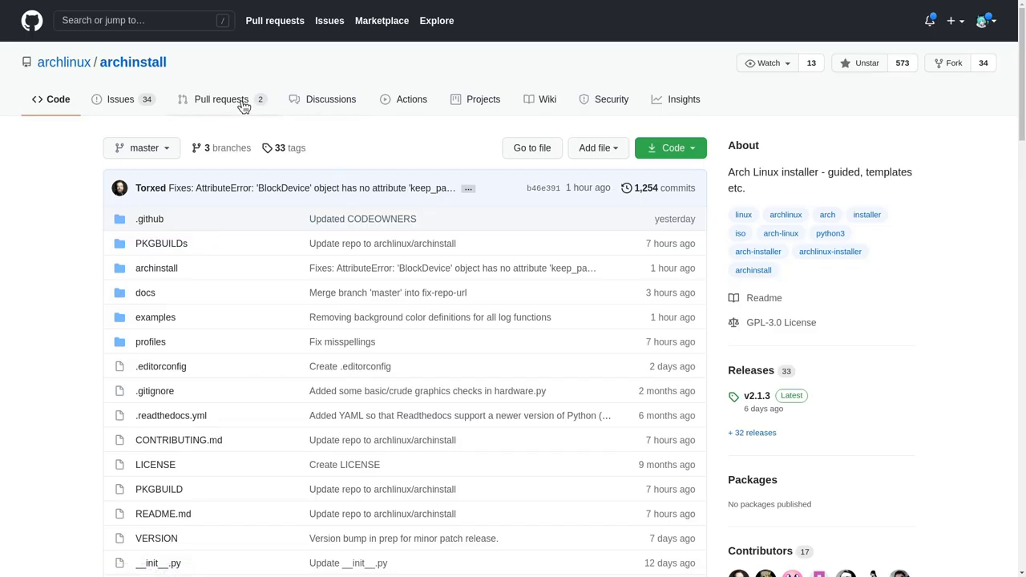
pyautogui.scroll(-4, 142, 64)
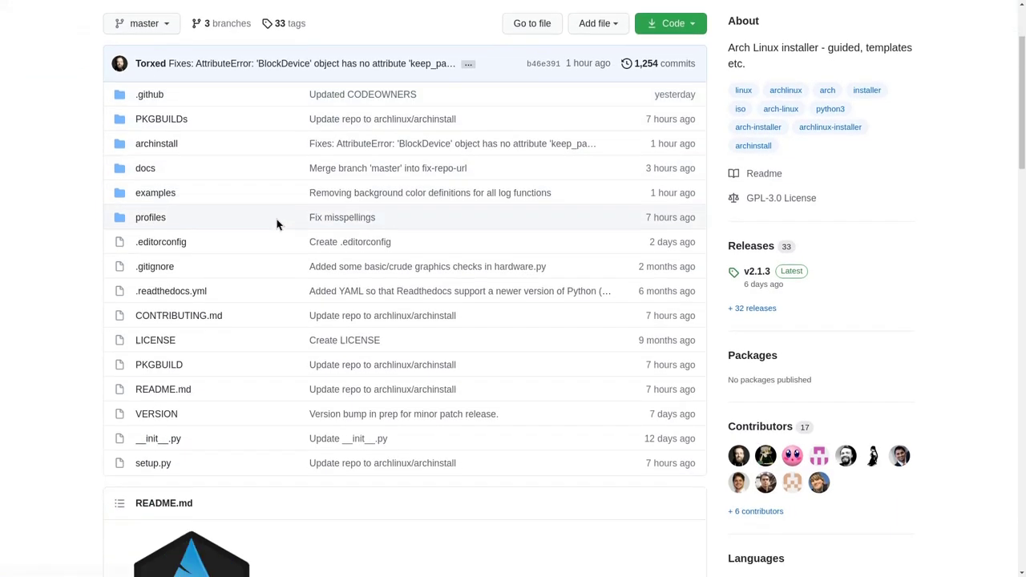
pyautogui.scroll(-6, 282, 240)
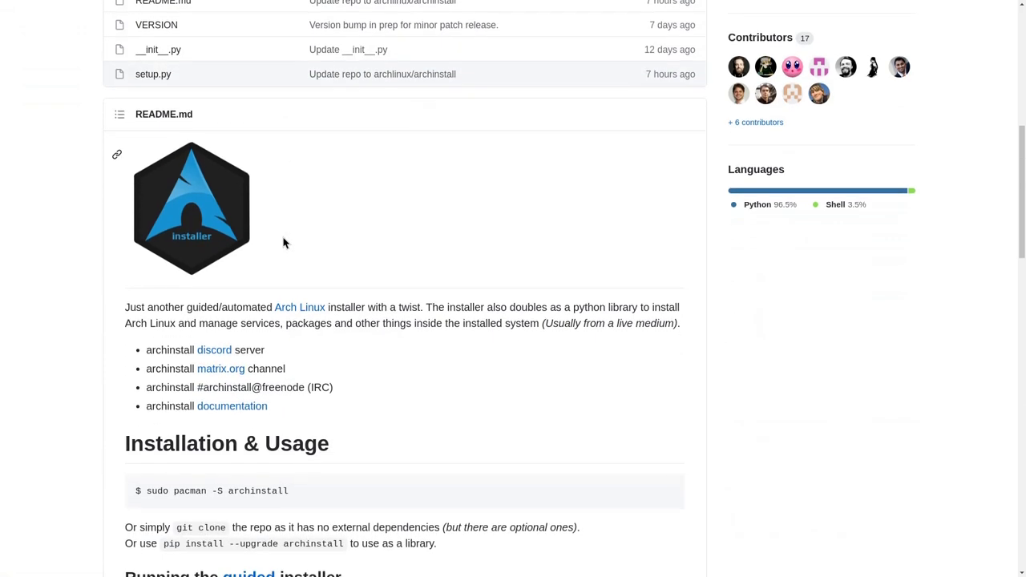
pyautogui.scroll(-3, 285, 237)
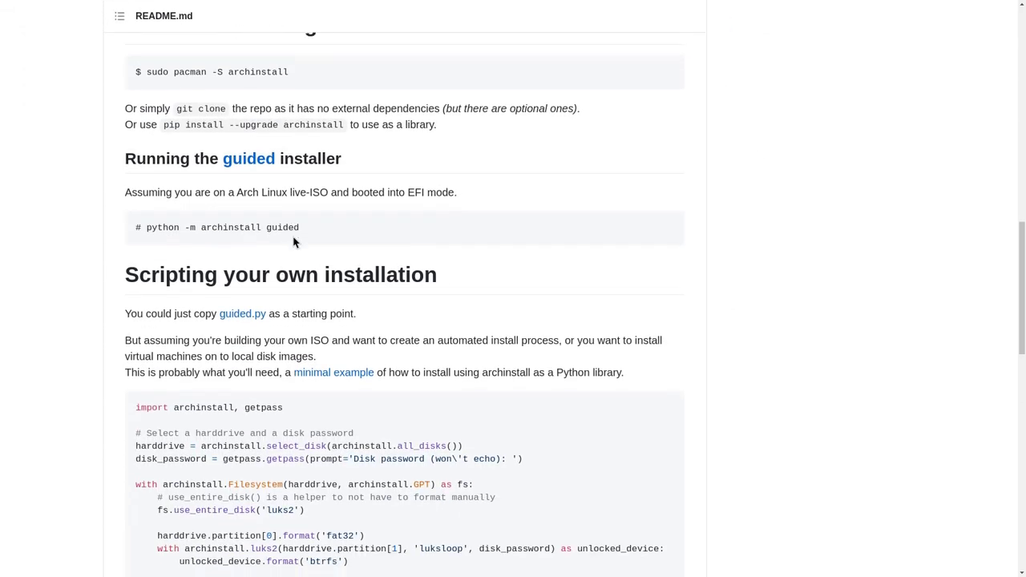
pyautogui.tripleClick(409, 186)
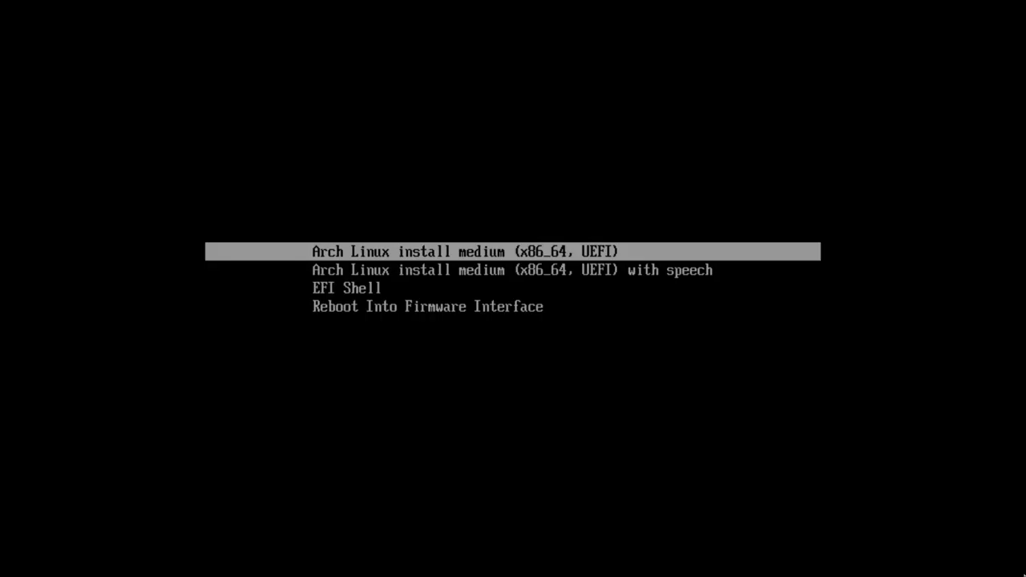
# Step: Boot the "Arch Linux install medium (x86_64, UEFI)" entry without speech
pyautogui.press('Down')
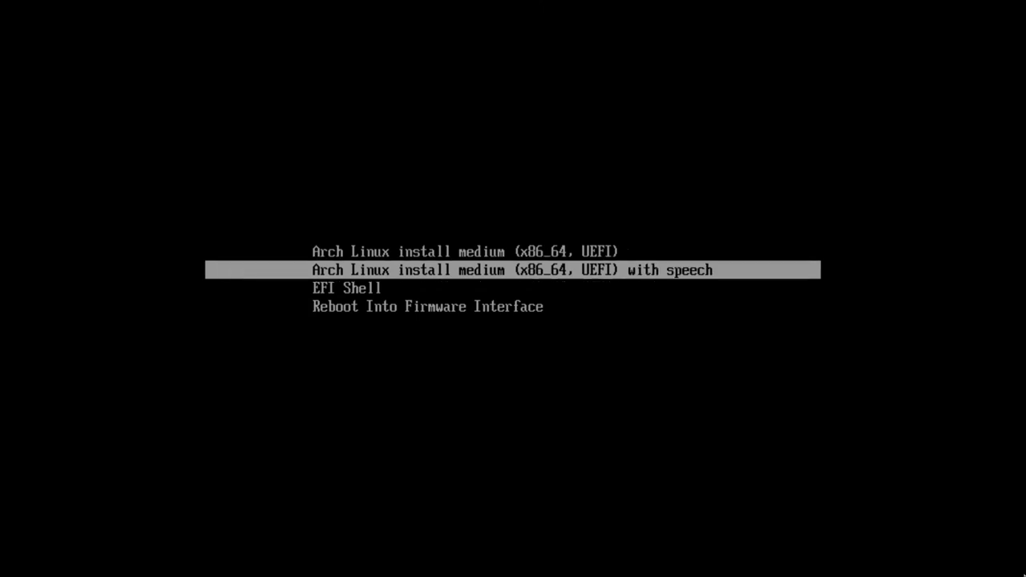
pyautogui.press('Down')
pyautogui.press('Down')
pyautogui.press('Up')
pyautogui.press('Up')
pyautogui.press('Up')
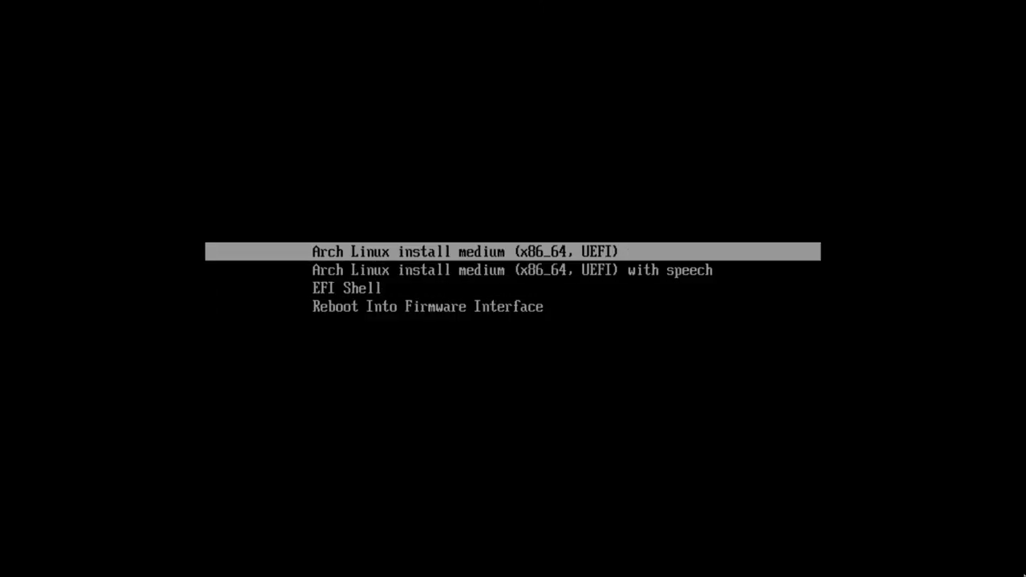
pyautogui.press('Return')
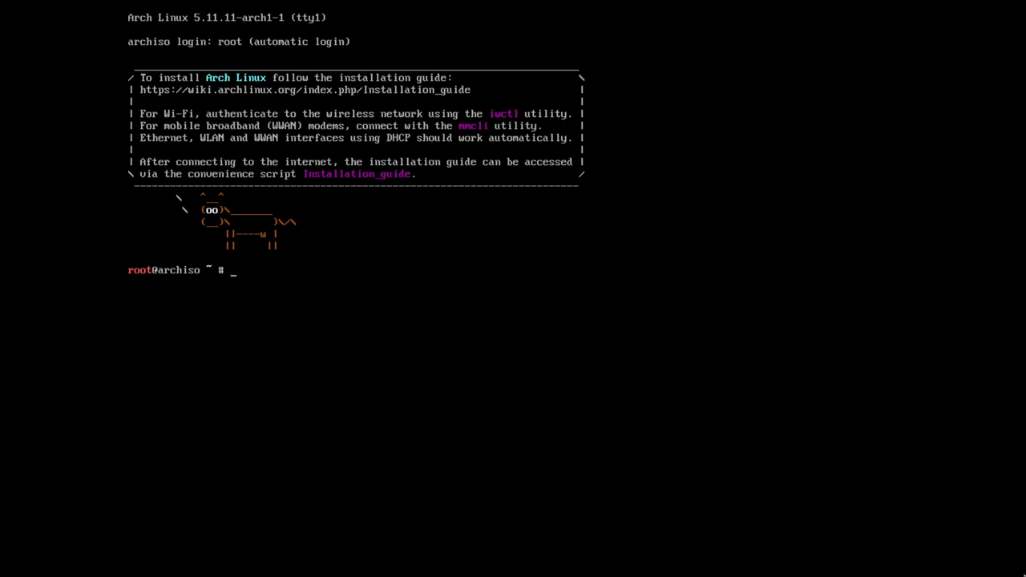
# Step: Run python -m archinstall guided and choose the us keyboard language
pyautogui.write('python -m archinstall guided')
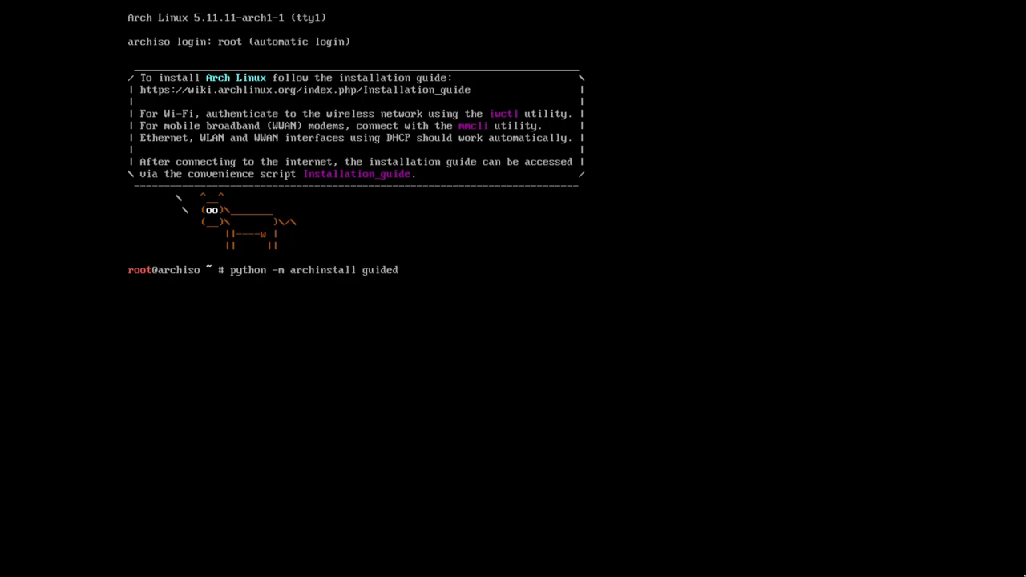
pyautogui.press('Return')
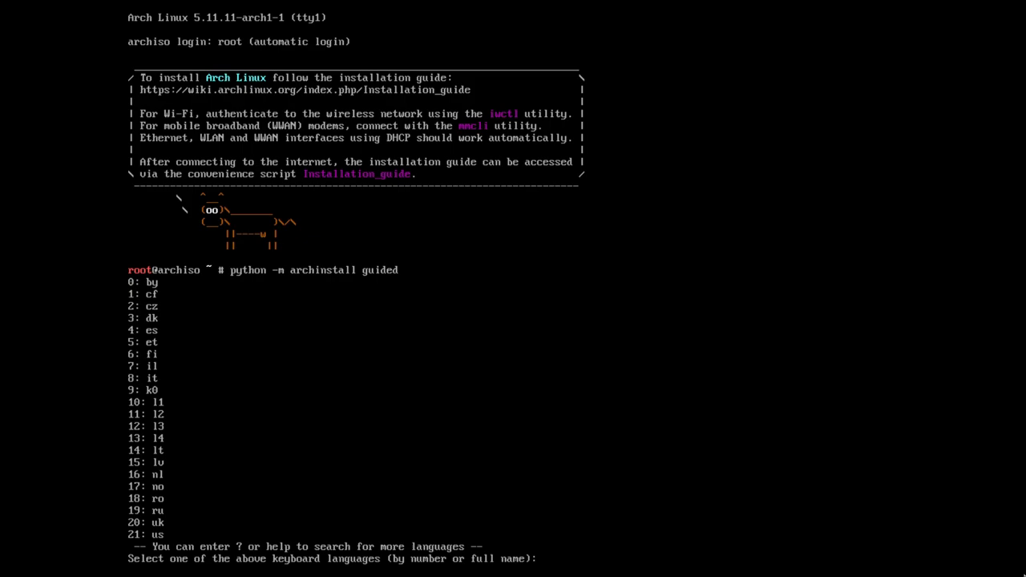
pyautogui.write('21')
pyautogui.press('Return')
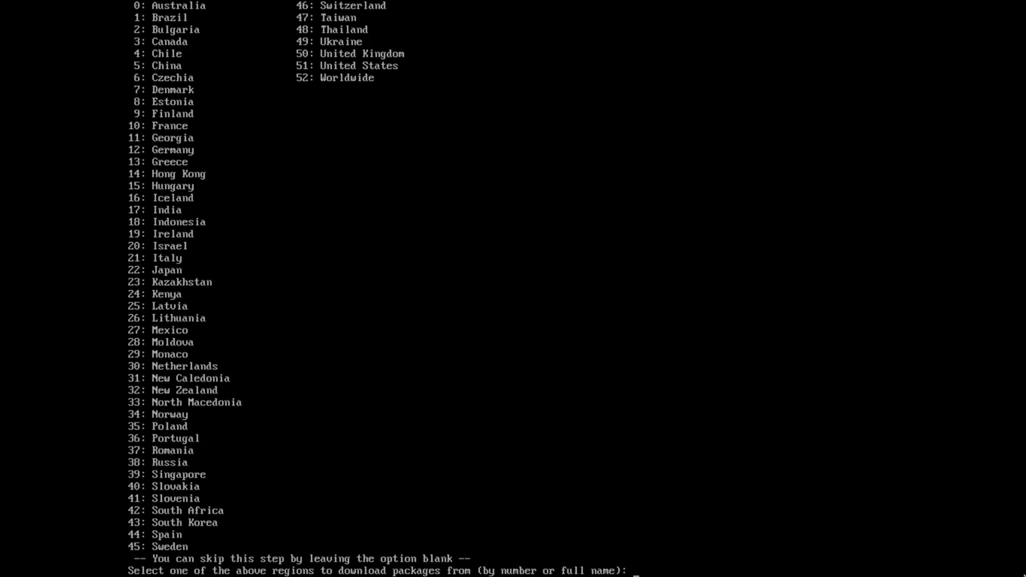
# Step: Choose Greece as the package download region and the 20G disk /dev/vda as the installation target
pyautogui.write('13')
pyautogui.press('Return')
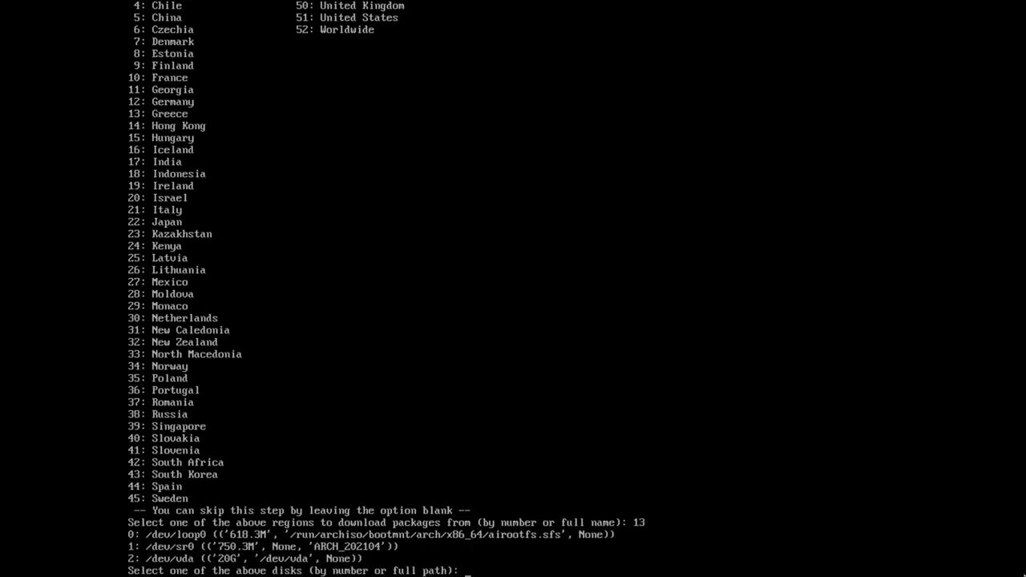
pyautogui.write('2')
pyautogui.press('Return')
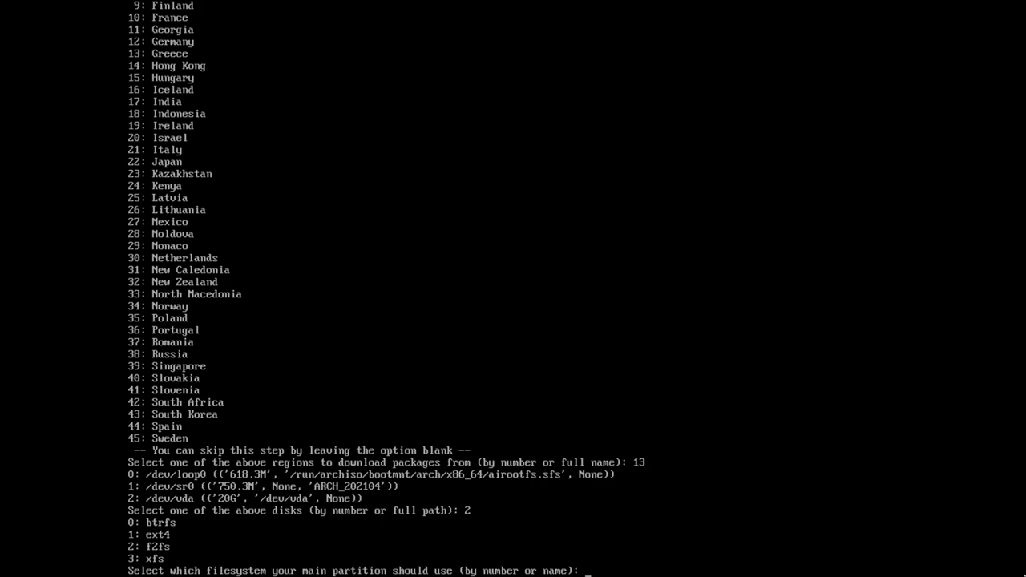
# Step: Select btrfs as the main partition's filesystem and leave the disk unencrypted
pyautogui.write('0')
pyautogui.press('Return')
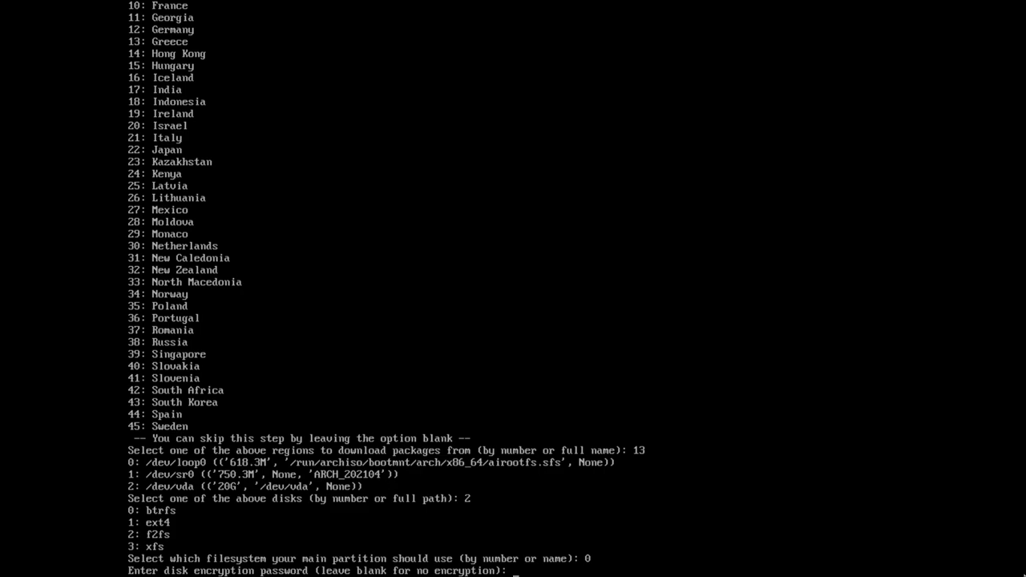
pyautogui.press('Return')
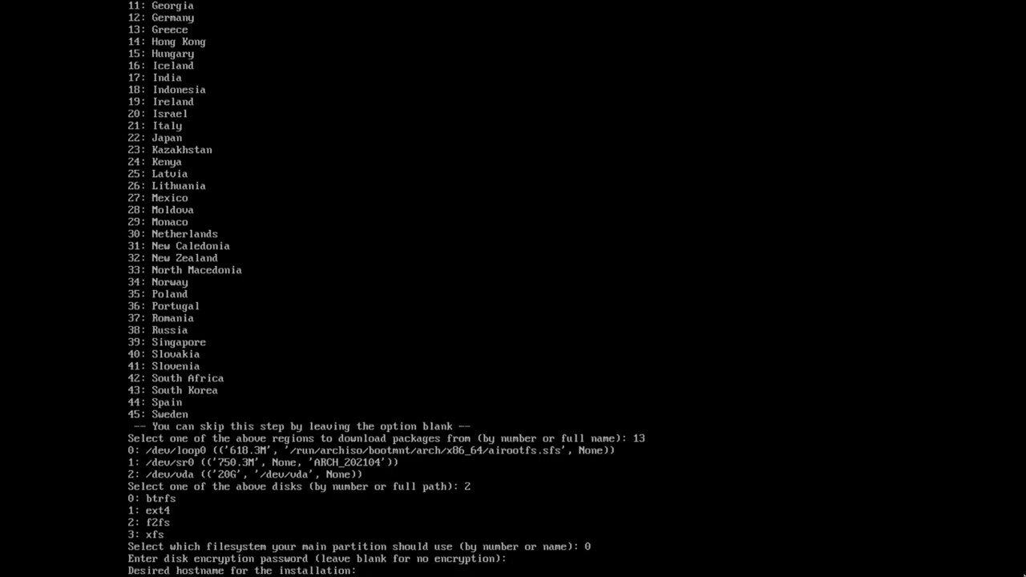
# Step: Set the hostname to myArch, and enter and verify the root password
pyautogui.write('myArch')
pyautogui.press('Return')
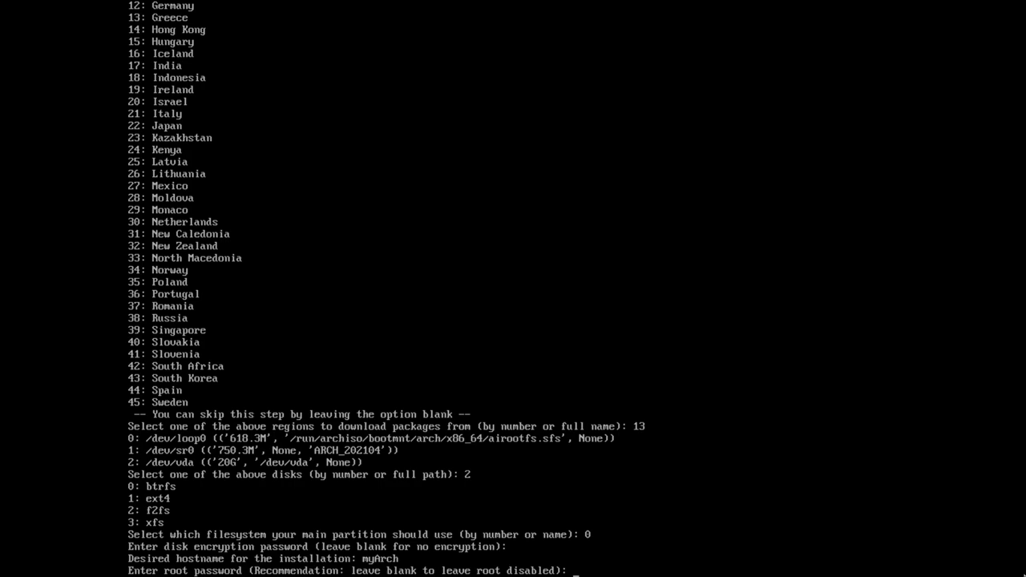
pyautogui.press('Return')
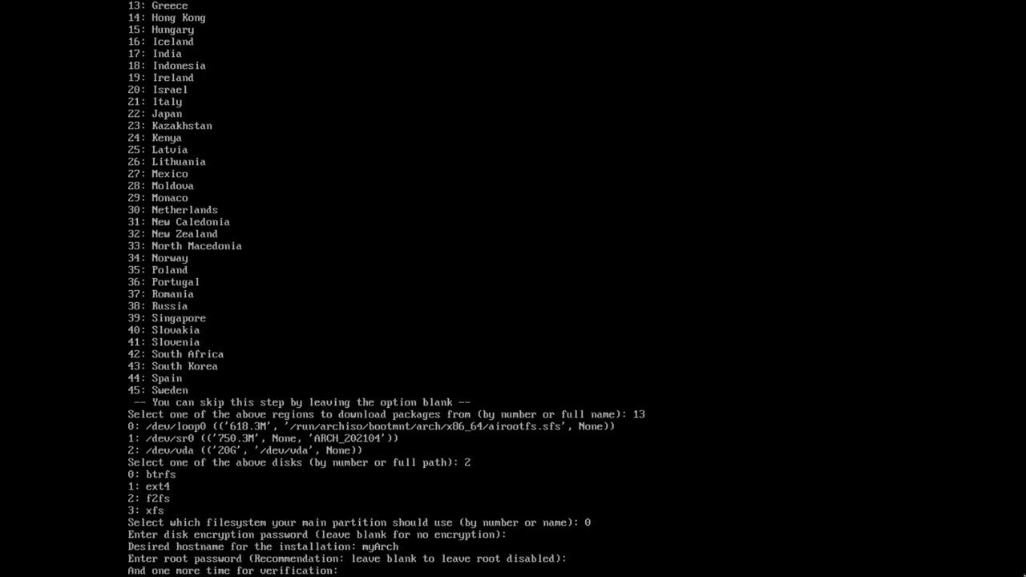
pyautogui.press('Return')
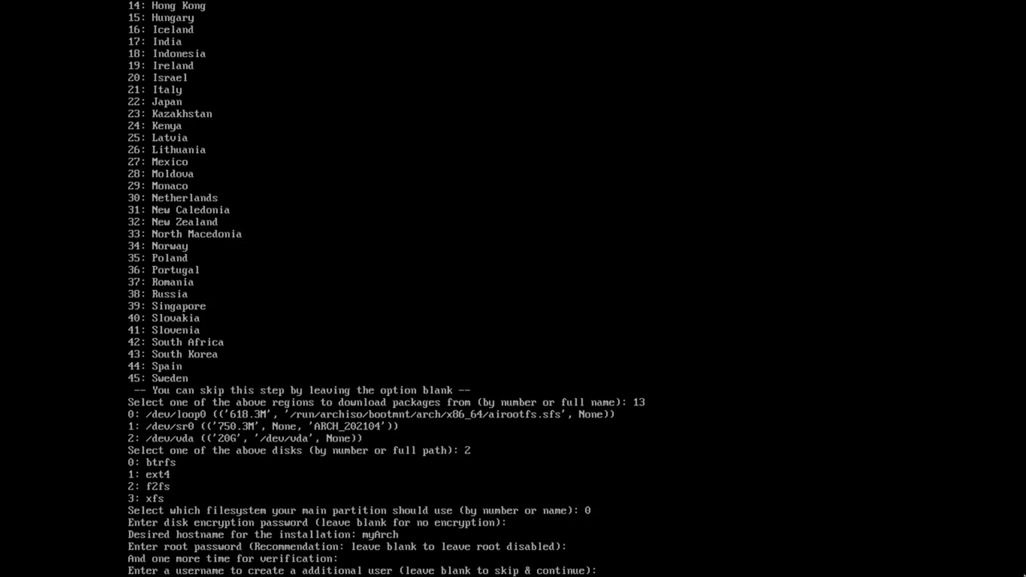
# Step: Create the user me with a verified password and sudo rights, and add no further users
pyautogui.write('me')
pyautogui.press('Return')
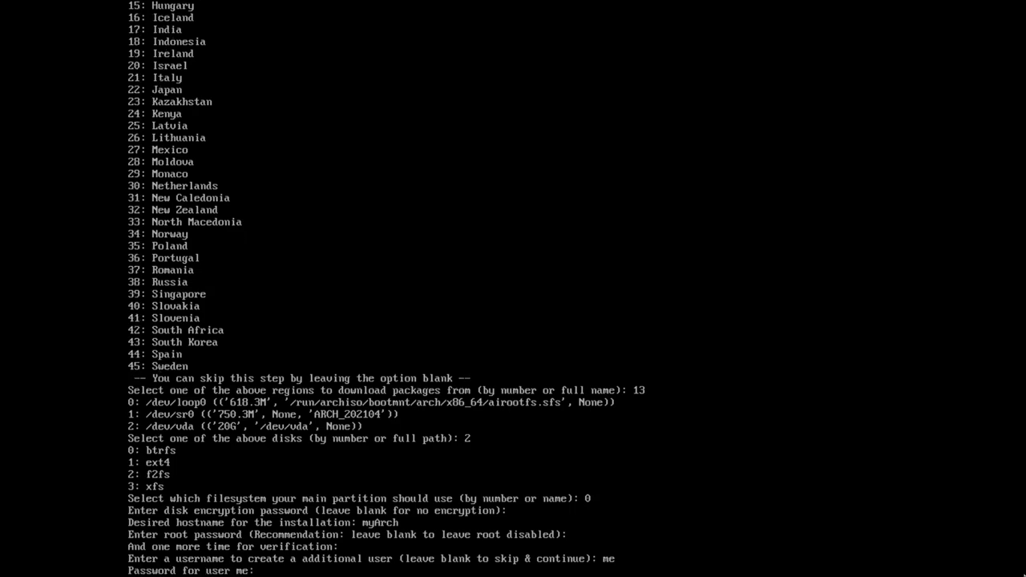
pyautogui.press('Return')
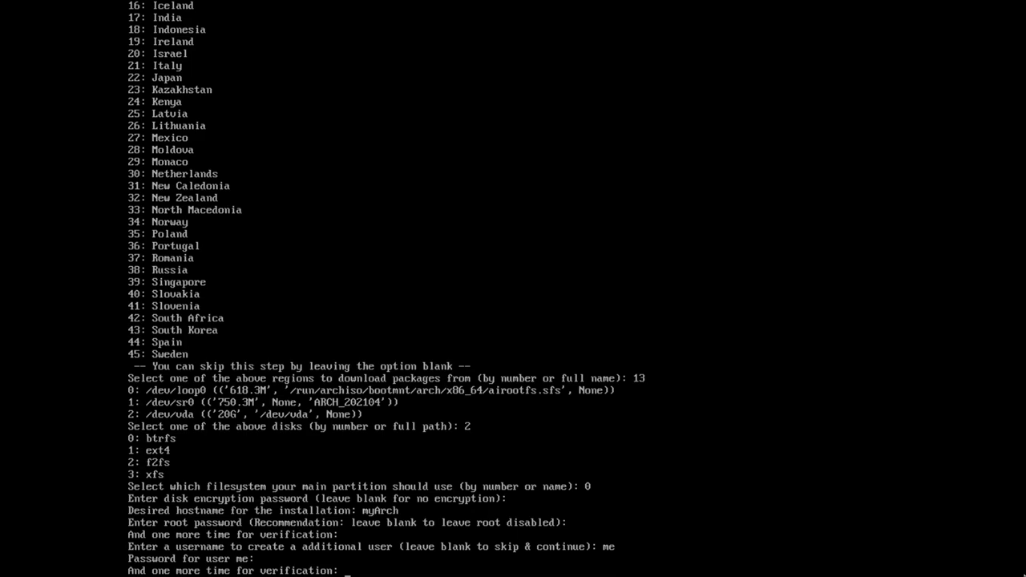
pyautogui.press('Return')
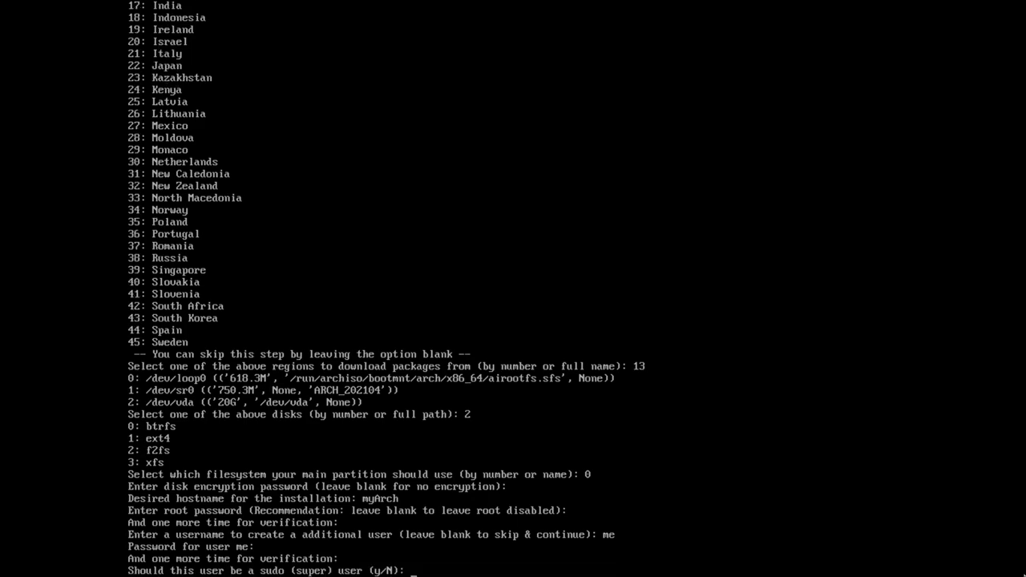
pyautogui.write('y')
pyautogui.press('Return')
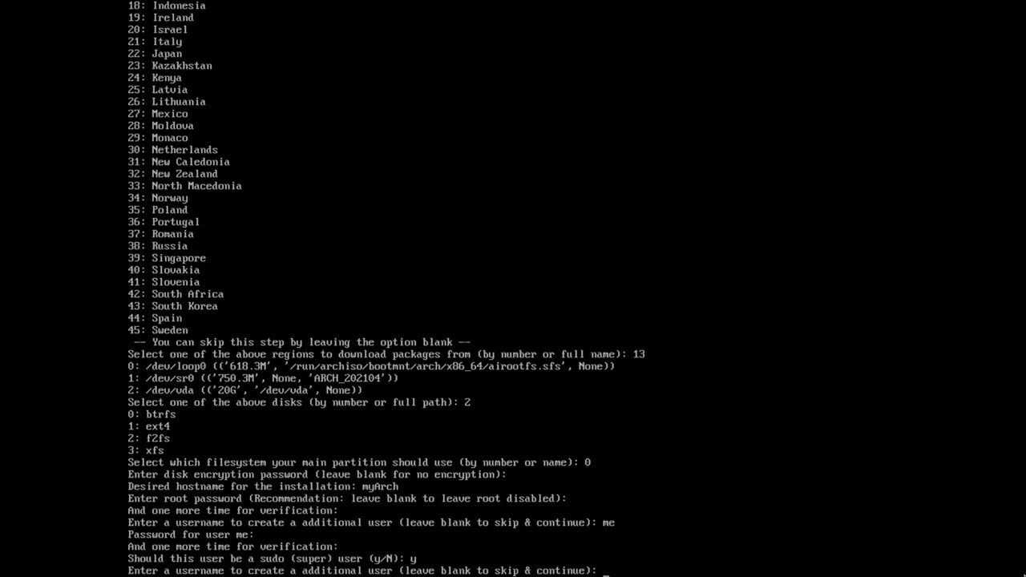
pyautogui.press('Return')
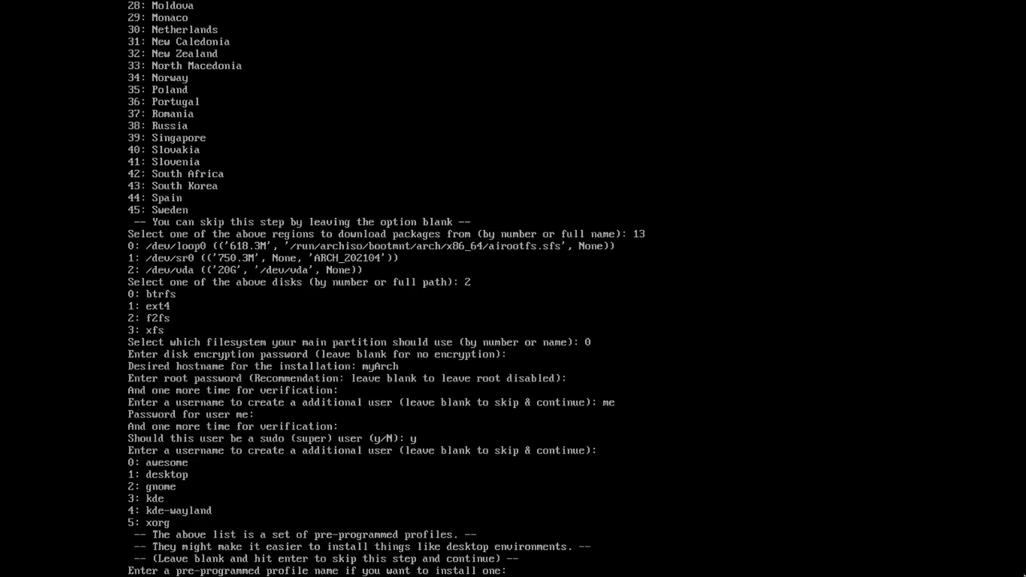
# Step: Choose the gnome profile with the mesa graphics driver, without additional packages
pyautogui.write('2')
pyautogui.press('Return')
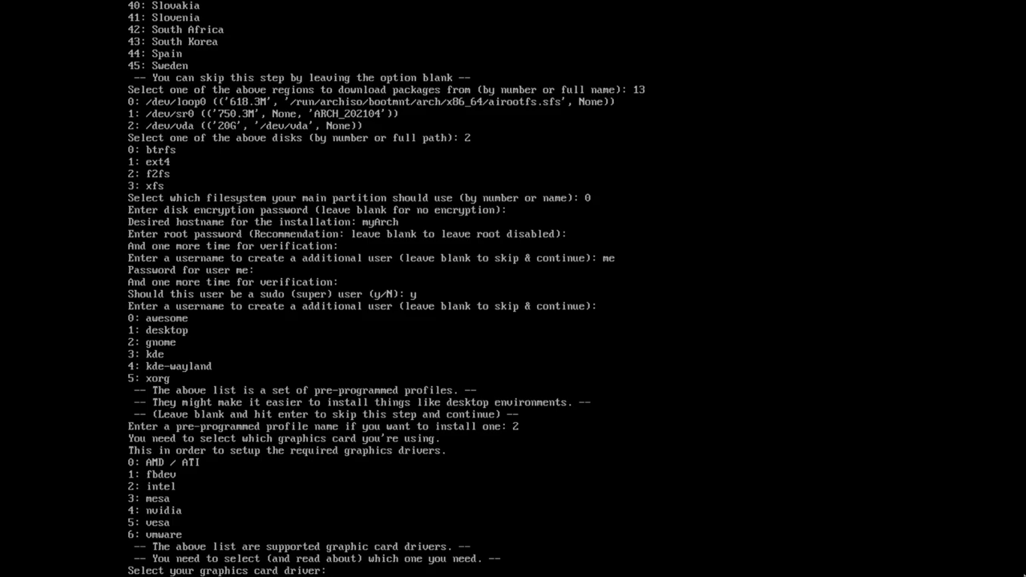
pyautogui.write('3')
pyautogui.press('Return')
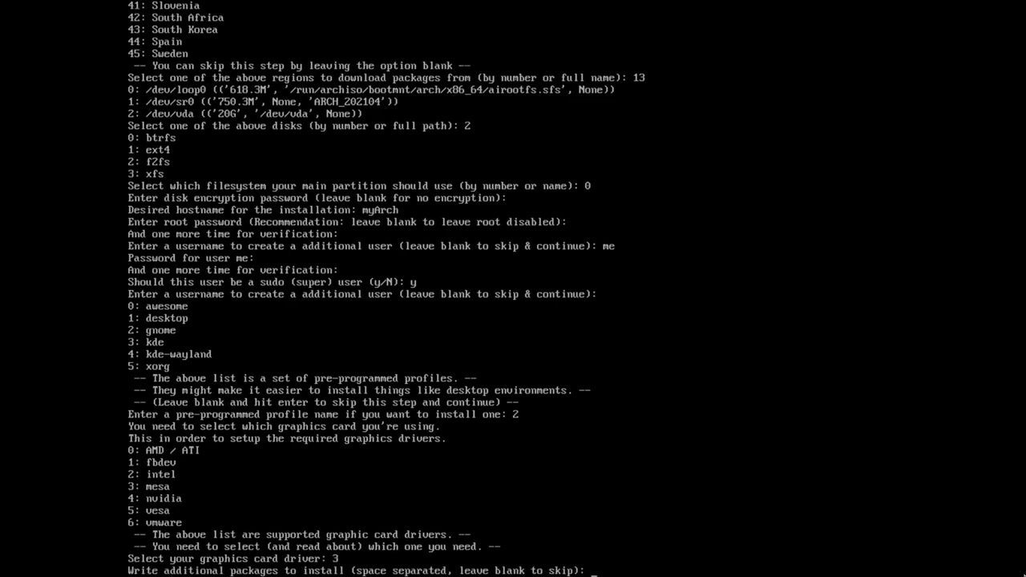
pyautogui.press('Return')
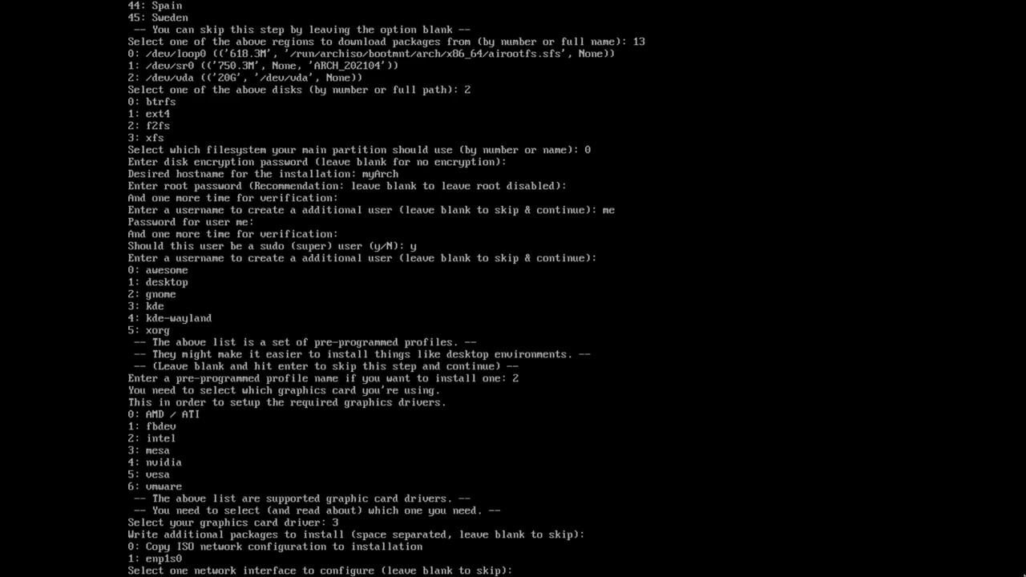
# Step: Configure the network interface enp1s0 with DHCP (auto detect)
pyautogui.write('1')
pyautogui.press('Return')
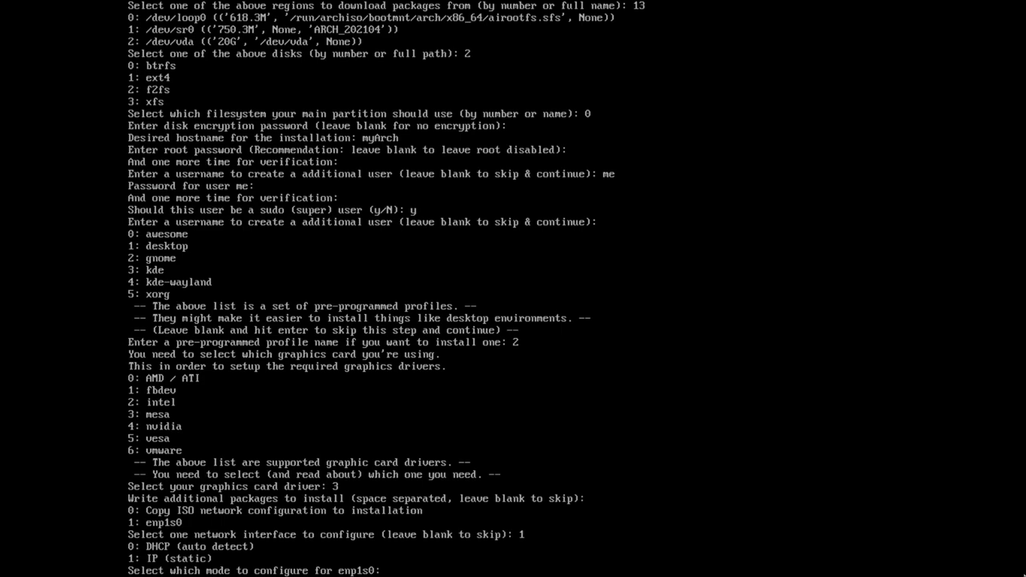
pyautogui.write('0')
pyautogui.press('Return')
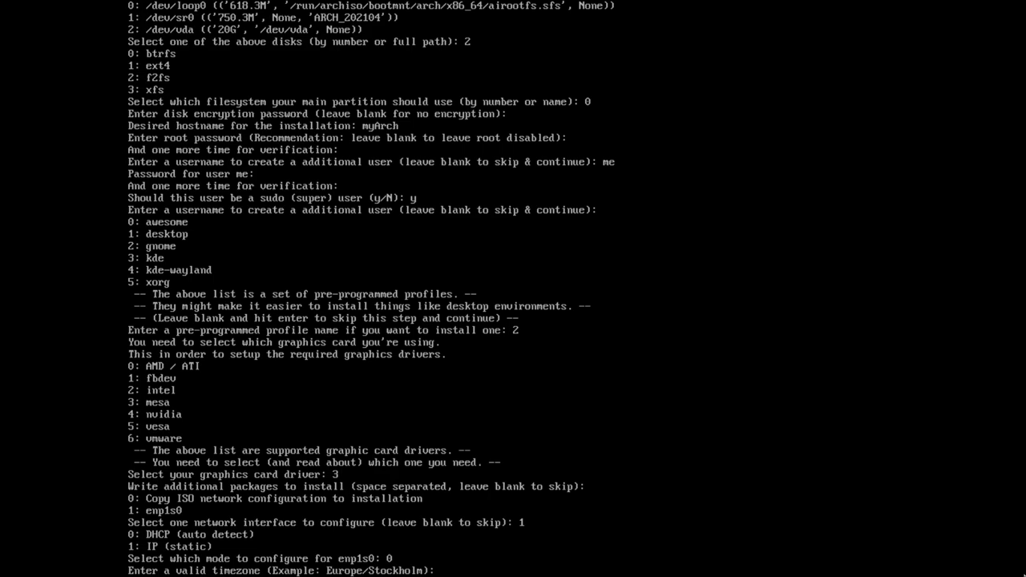
# Step: Set the timezone to Europe/Athens and start the installation with the chosen configuration
pyautogui.write('Europe/Athens')
pyautogui.press('Return')
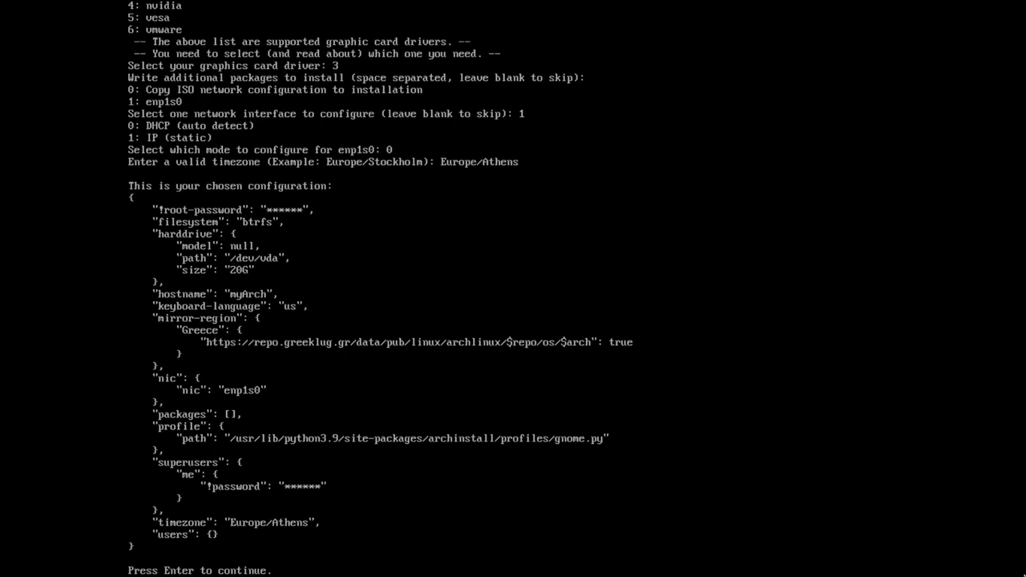
pyautogui.press('Return')
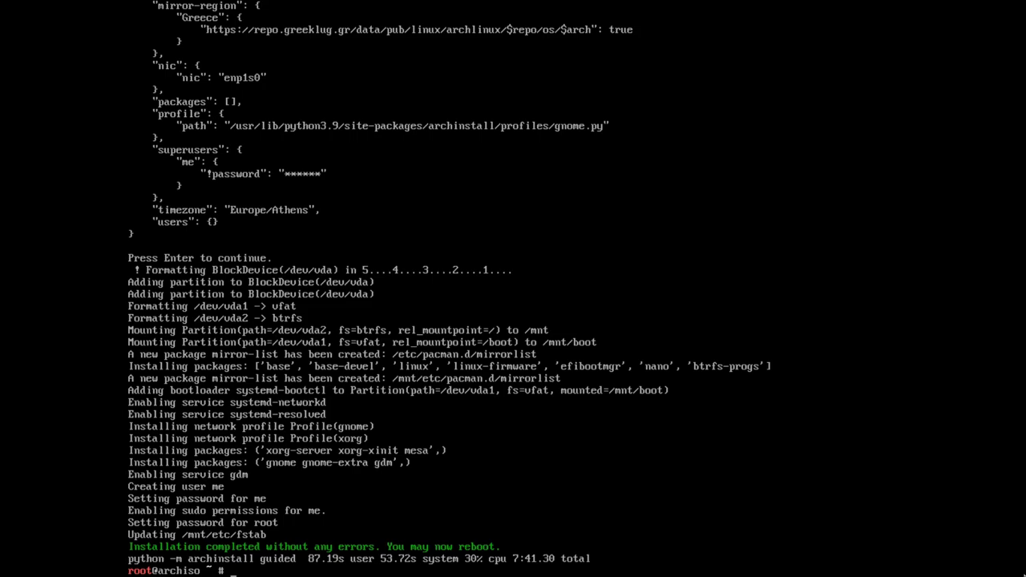
# Step: Reboot into the installed system and log in to the desktop as the user me with the account password
pyautogui.write('reboot')
pyautogui.press('Return')
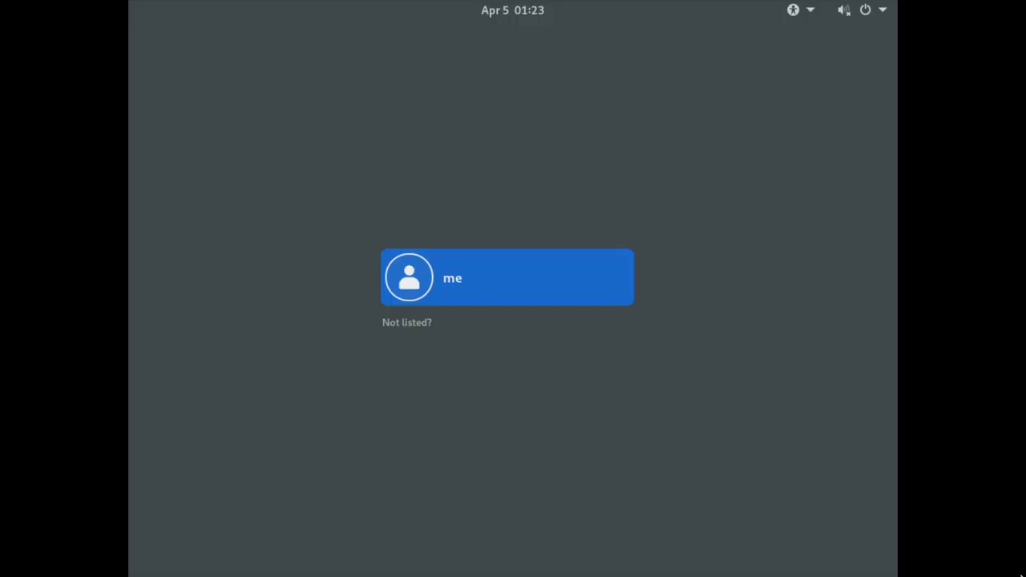
pyautogui.click(556, 289)
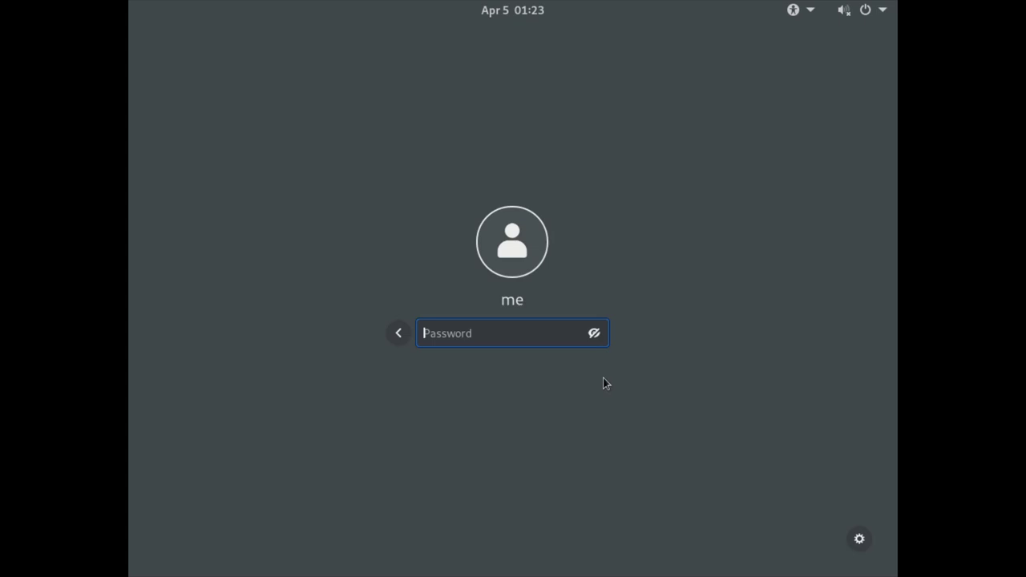
pyautogui.write('****')
pyautogui.press('Return')
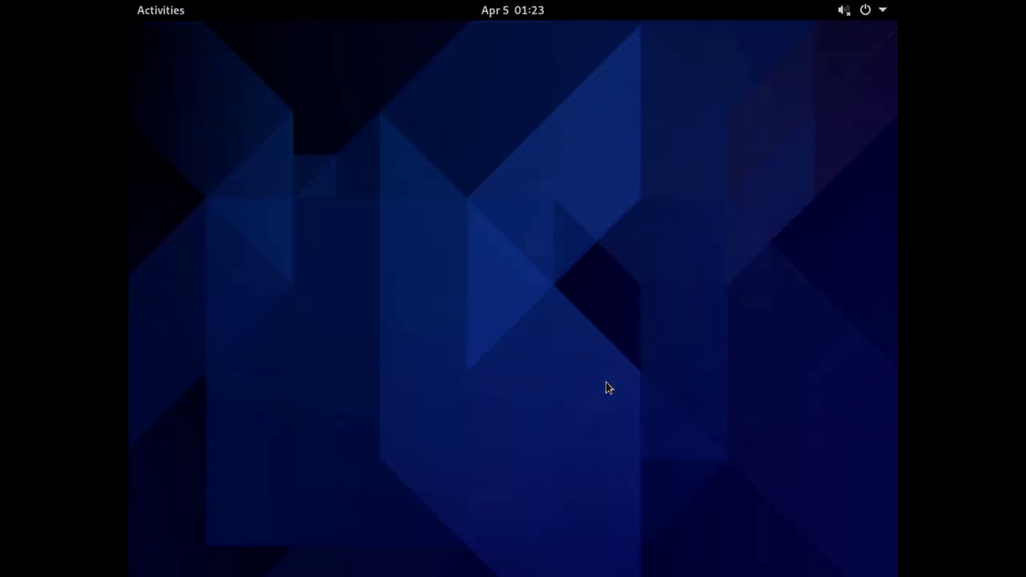
# Step: Set the display resolution to 1920 × 1080 (16:9) in the display settings, apply it and keep the changes
pyautogui.rightClick(461, 227)
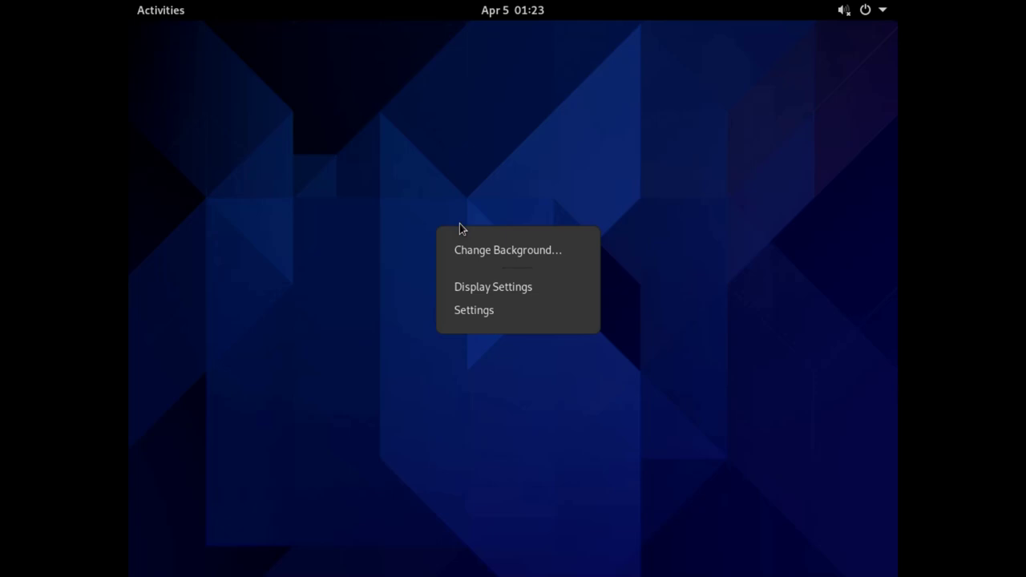
pyautogui.click(556, 289)
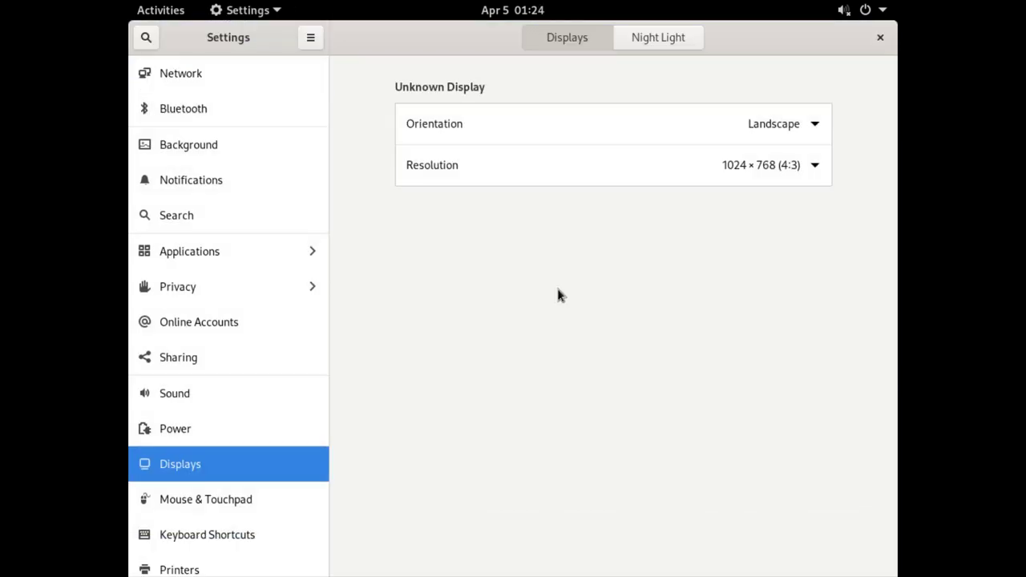
pyautogui.click(737, 177)
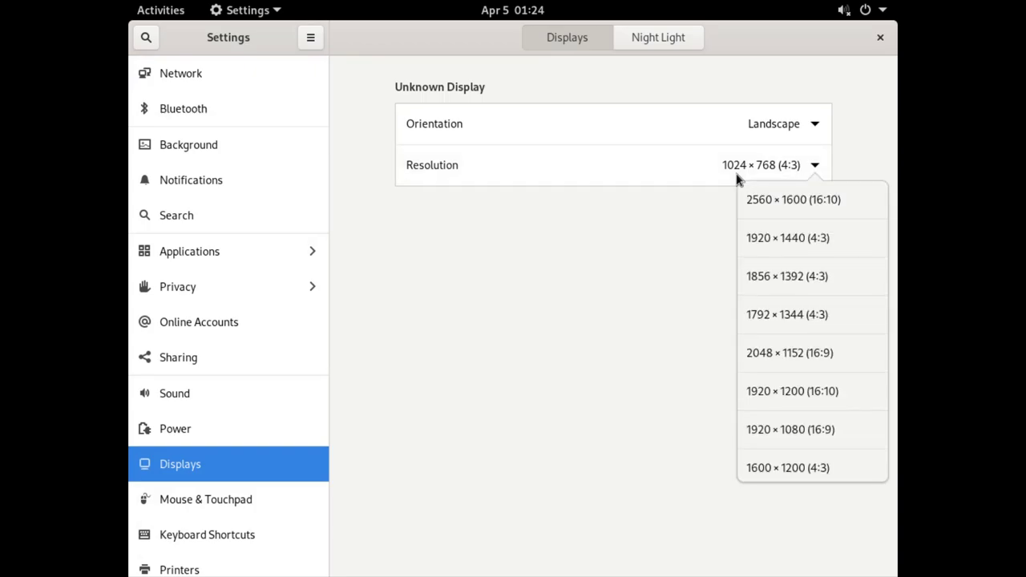
pyautogui.click(810, 427)
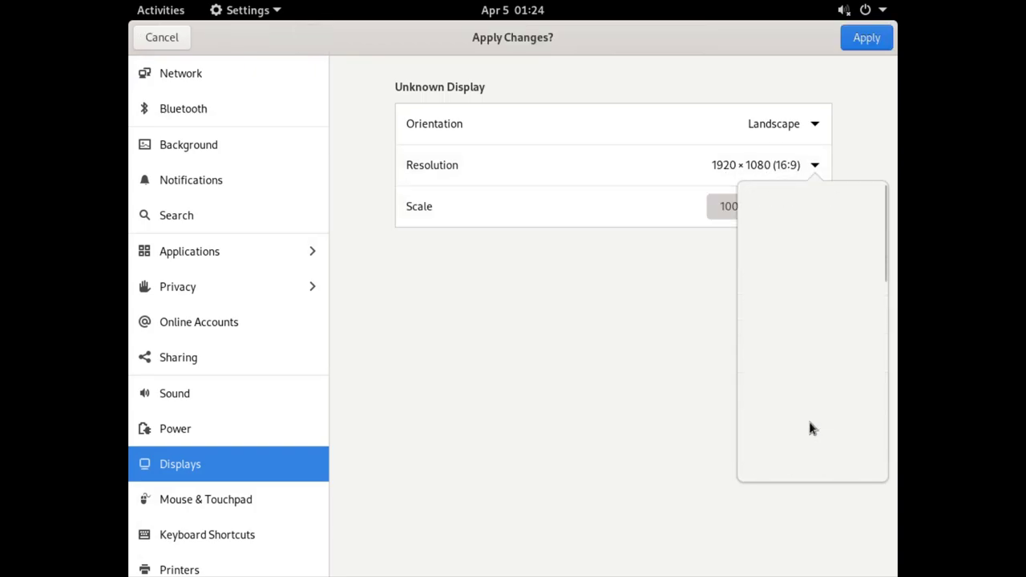
pyautogui.click(859, 40)
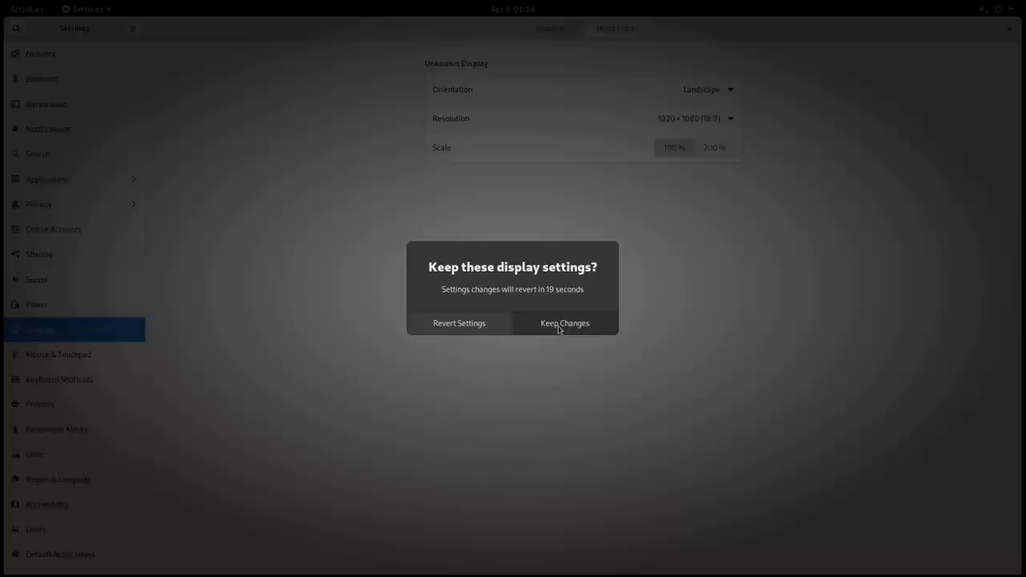
pyautogui.click(559, 327)
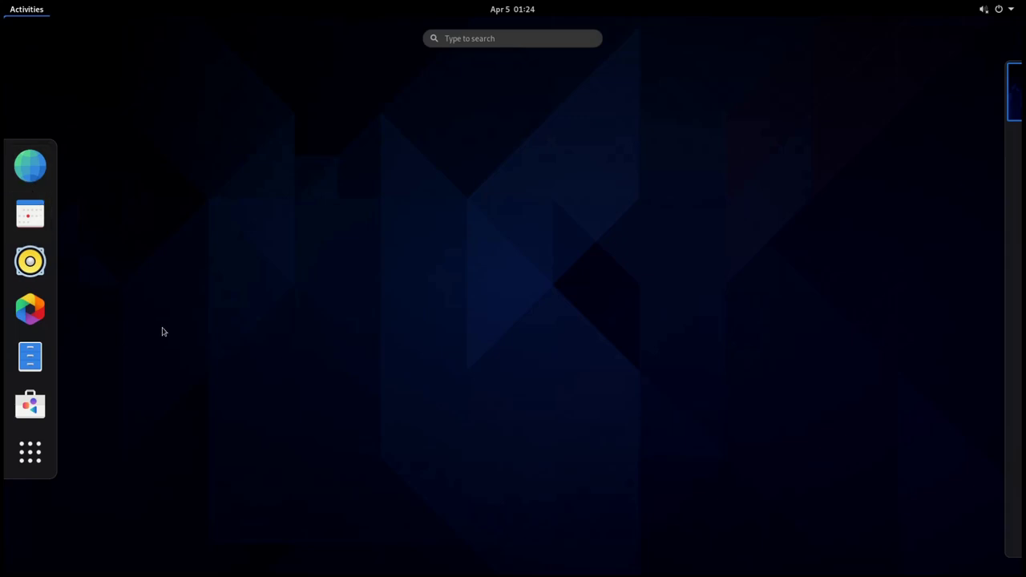
# Step: Search for the Terminal application, open it and enlarge its text by three zoom levels
pyautogui.write('t')
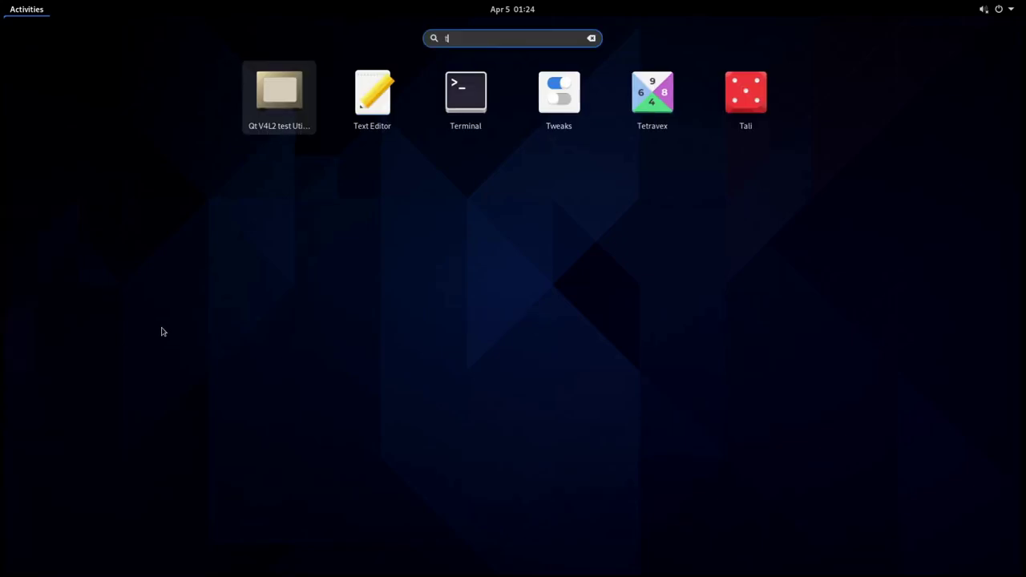
pyautogui.write('er')
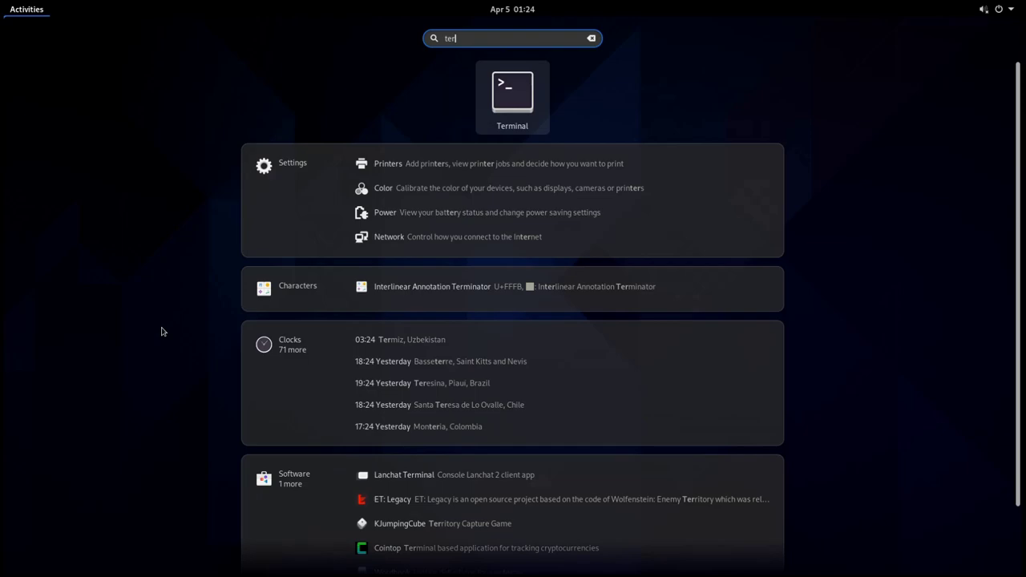
pyautogui.press('Return')
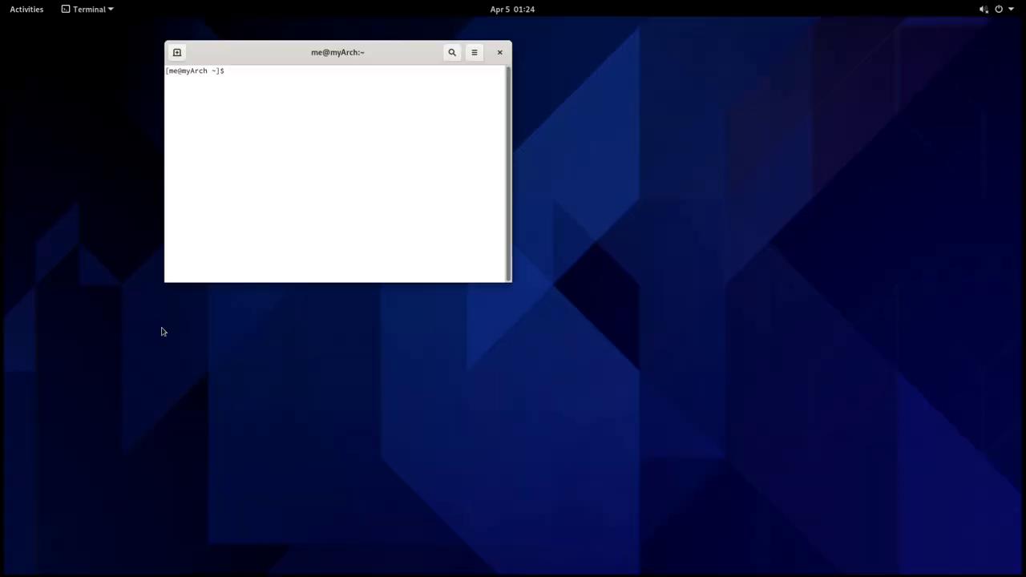
pyautogui.hotkey('ctrl', '+')
pyautogui.hotkey('ctrl', '+')
pyautogui.hotkey('ctrl', '+')
# Step: List the disk partitions with sudo fdisk -l, authenticating with the account password
pyautogui.write('sud')
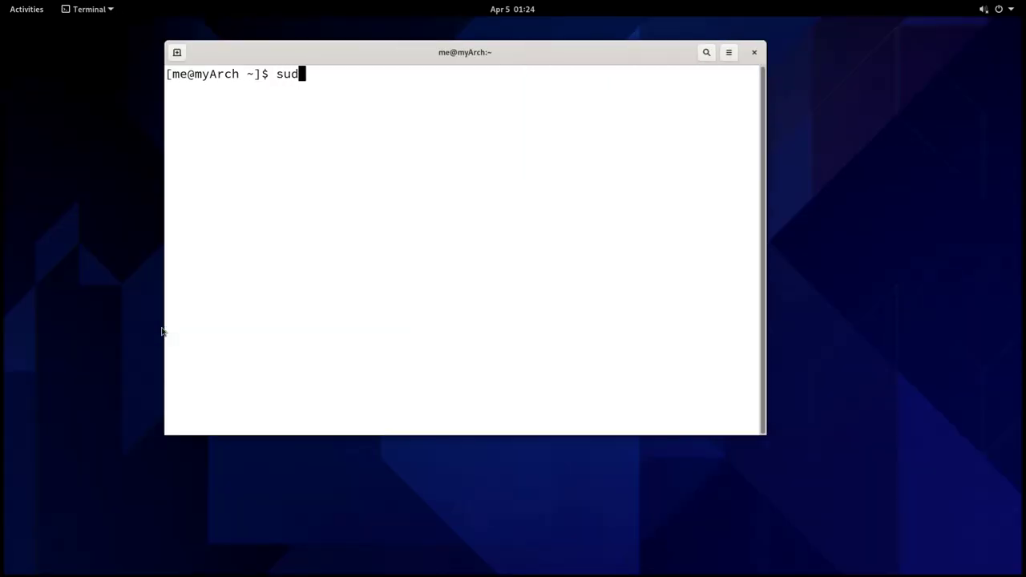
pyautogui.write('o fdisk -l')
pyautogui.press('Return')
pyautogui.press('Return')
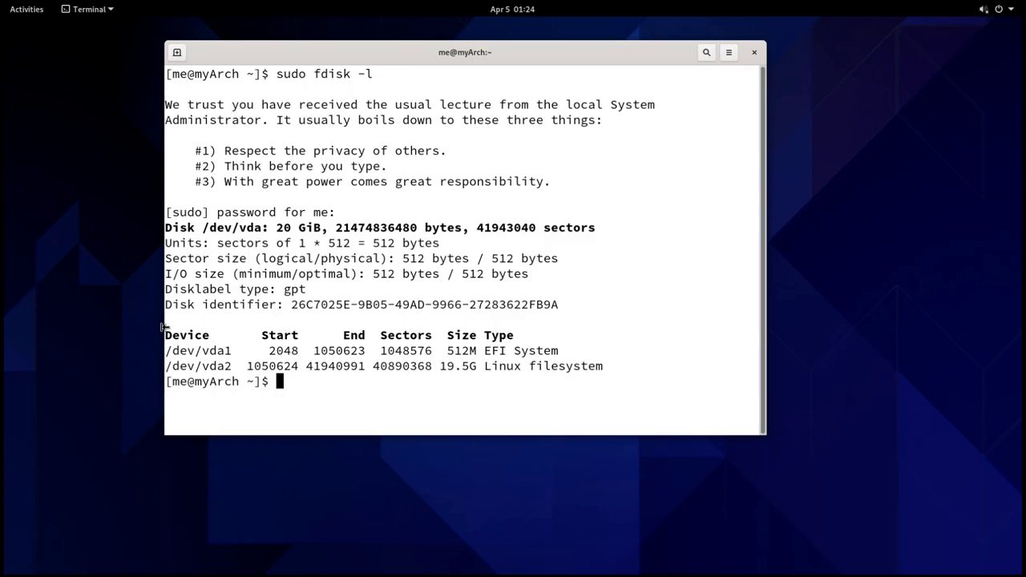